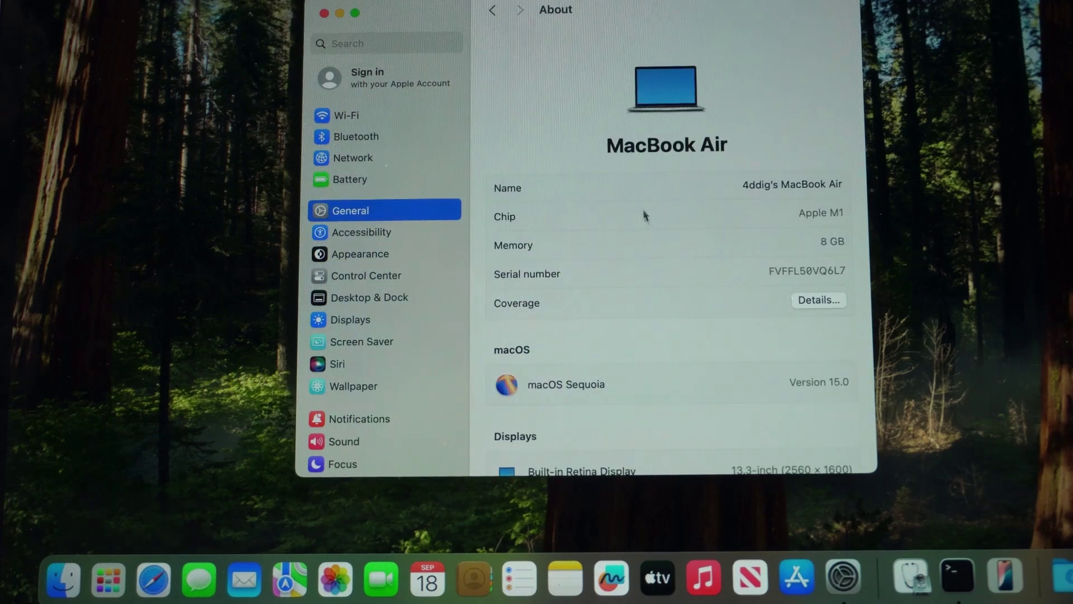
scroll(665, 313, "down", 2)
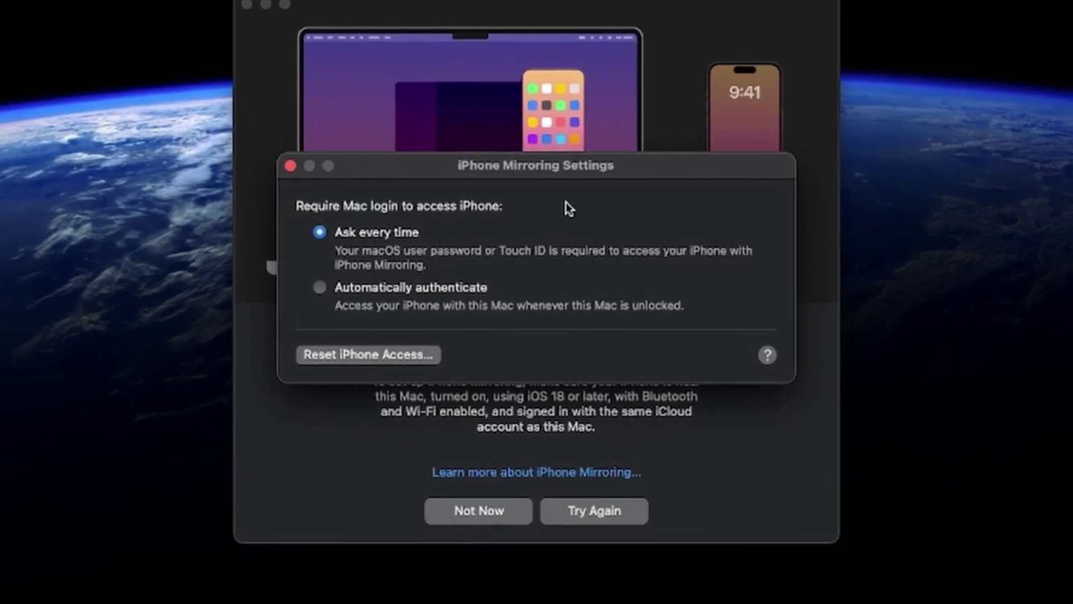
left_click(404, 359)
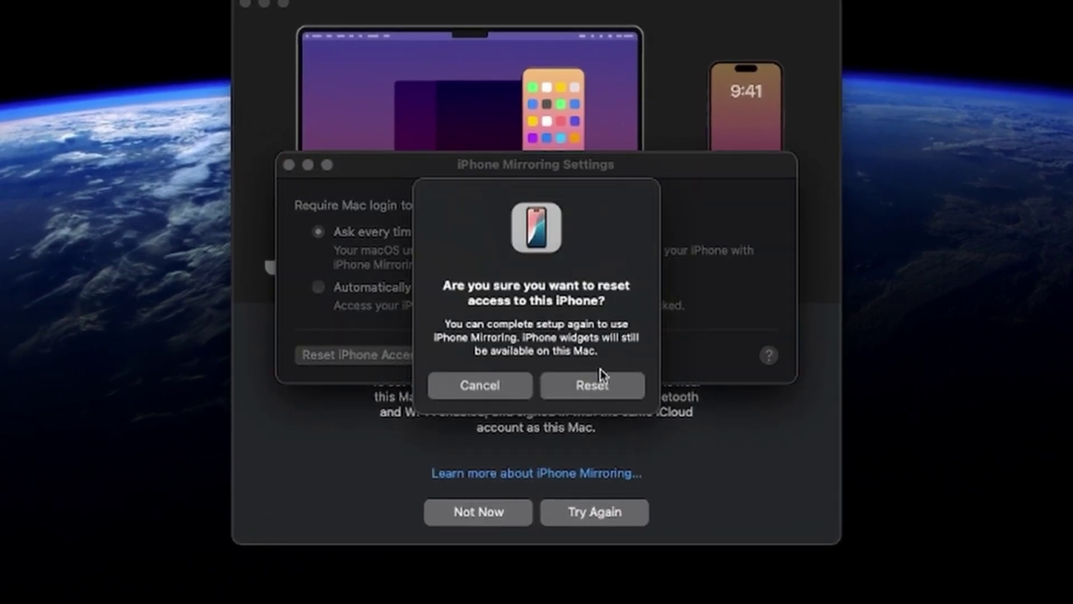
left_click(603, 389)
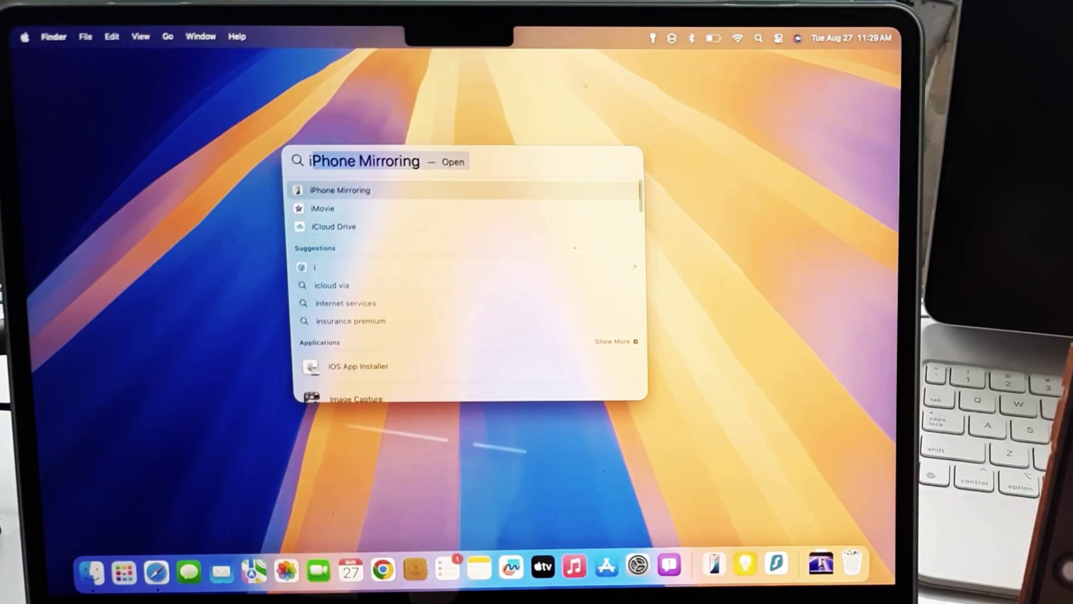
key("Return")
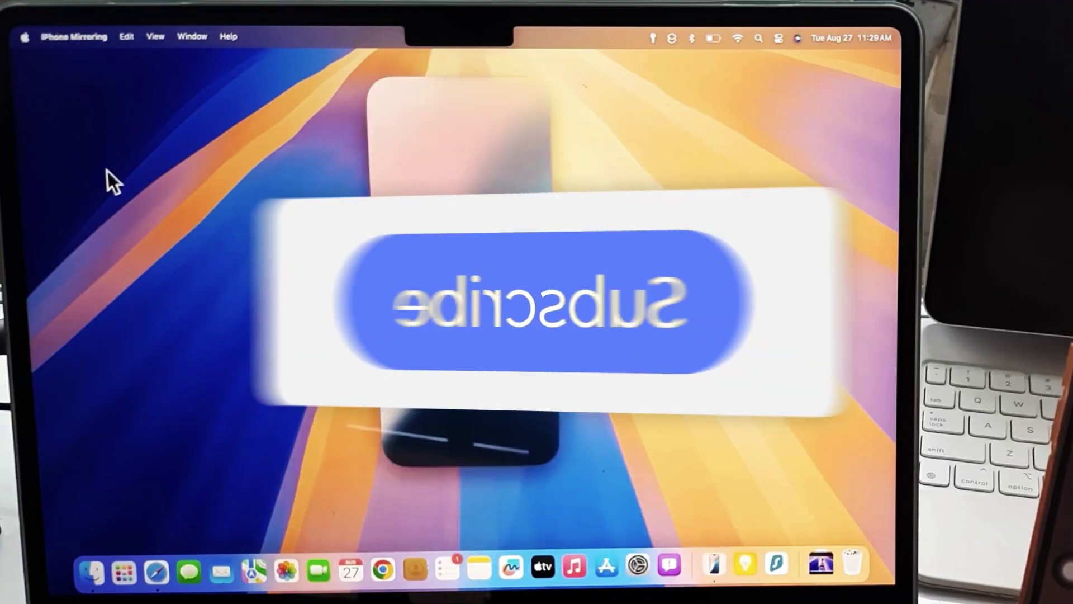